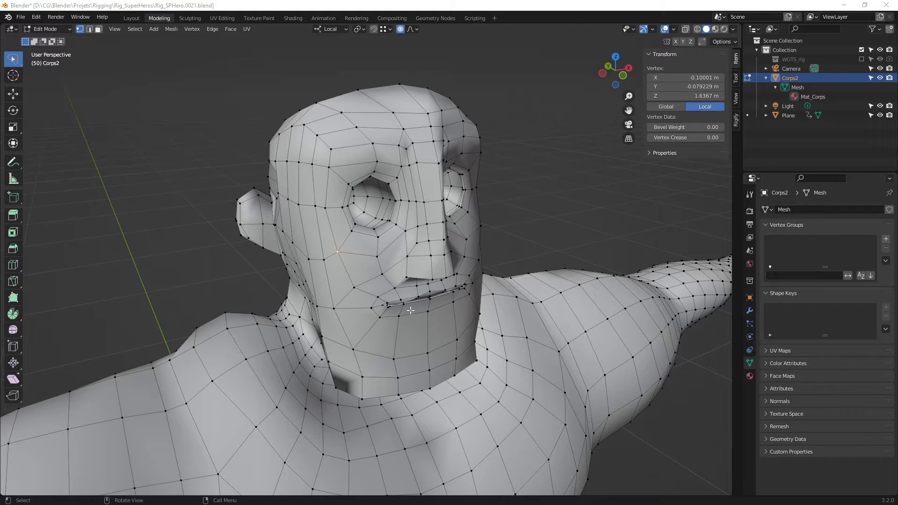
Try to move the cheek vertex below the eye along local Y, shrinking the proportional editing radius to about 0.11 m.
middle_click_drag(352, 256, 351, 259)
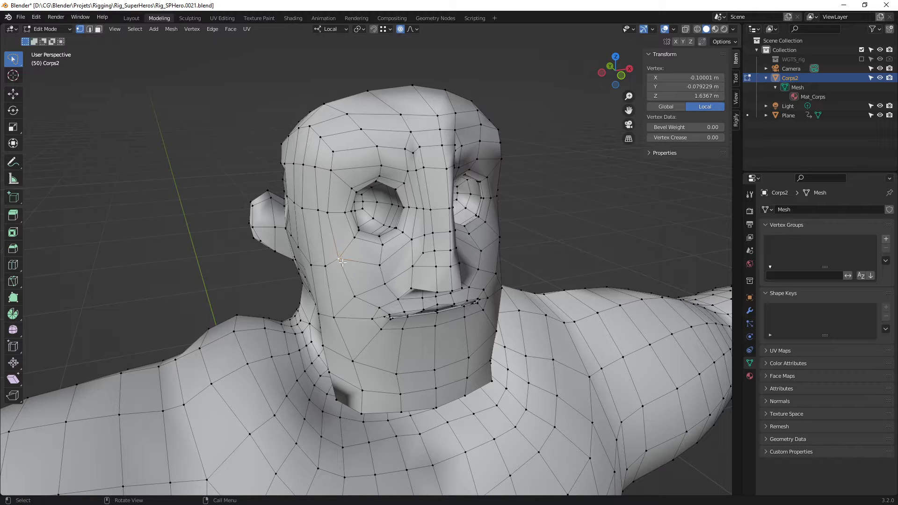
key("g")
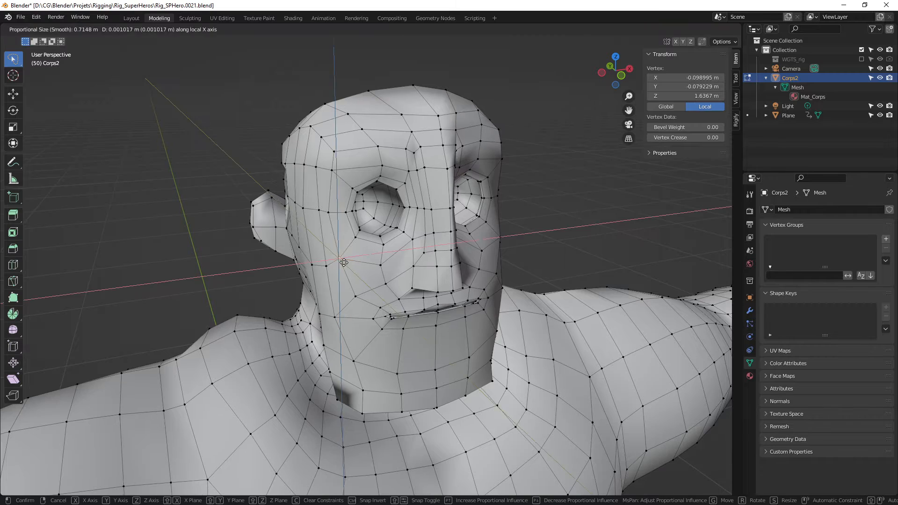
key("y")
scroll(348, 269, "up", 12)
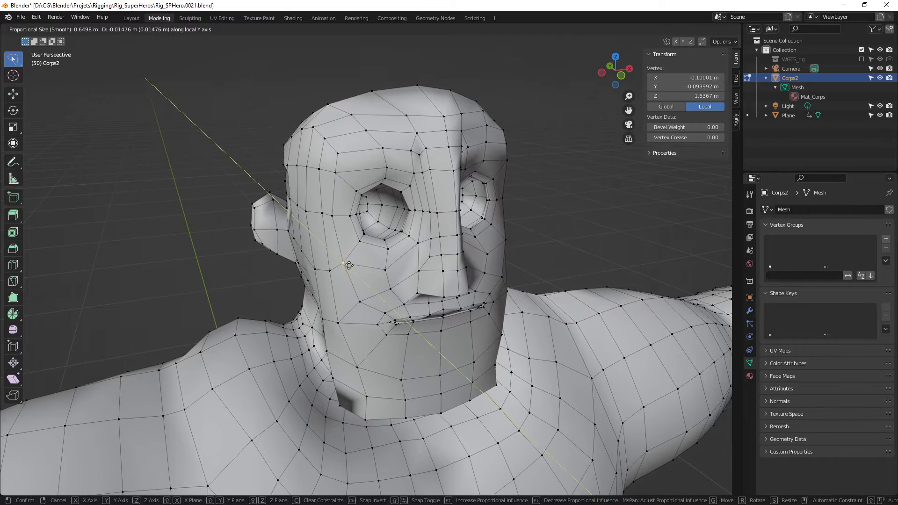
scroll(349, 263, "up", 8)
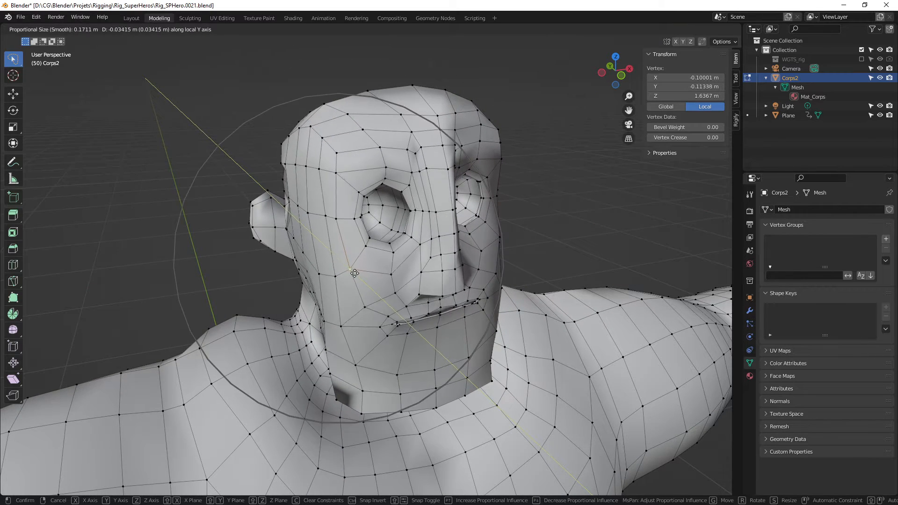
scroll(352, 265, "down", 2)
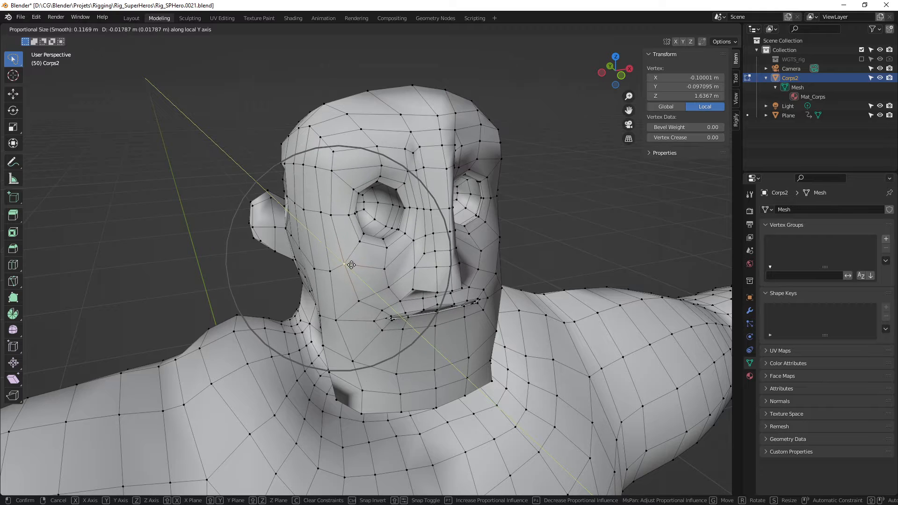
scroll(351, 267, "up", 3)
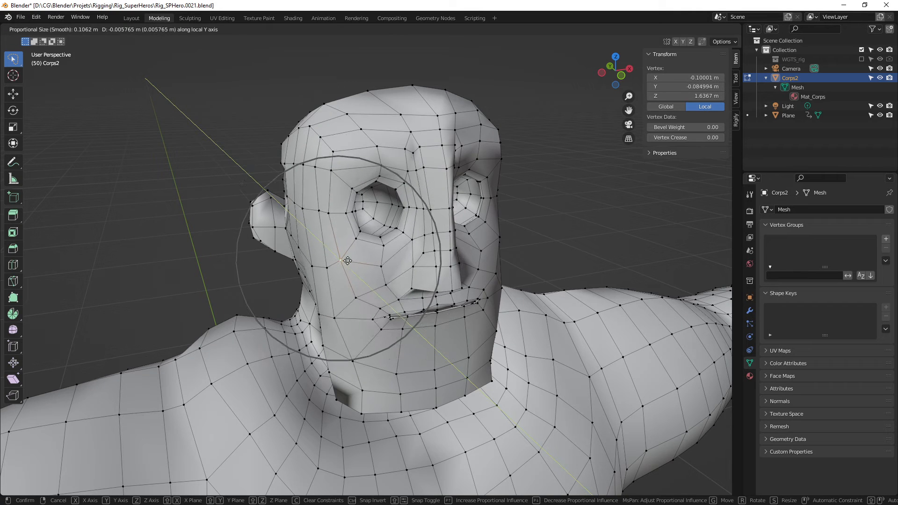
scroll(350, 267, "down", 1)
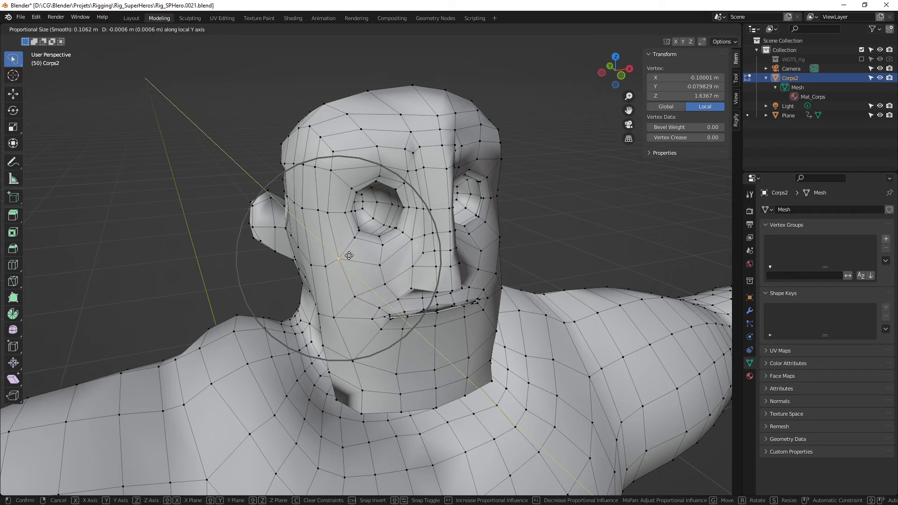
key("Escape")
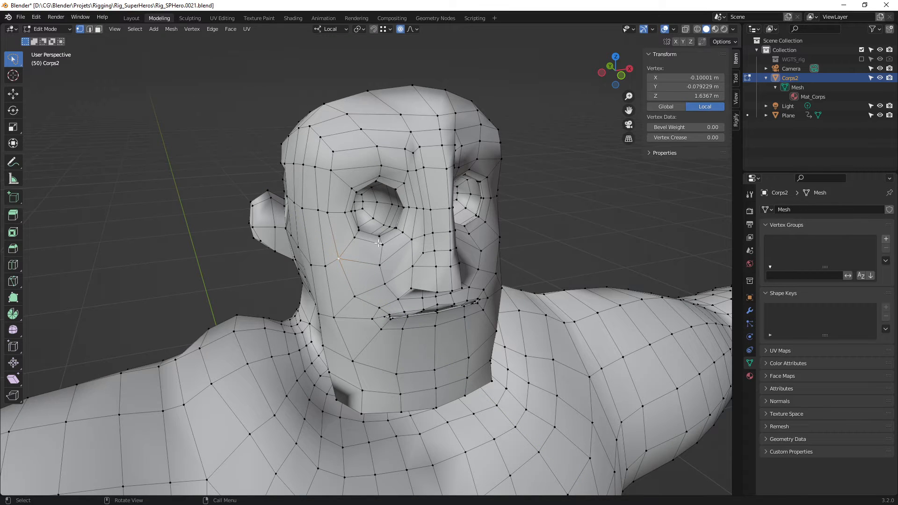
Try the cheek vertex's local Y move again with proportional editing, including a backward pull toward the ear.
left_click(416, 29)
key("g")
key("y")
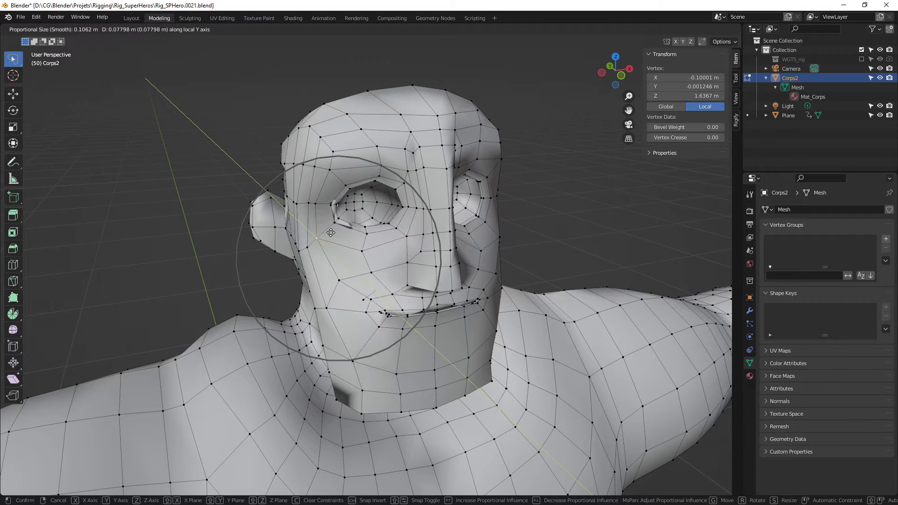
left_click(352, 266)
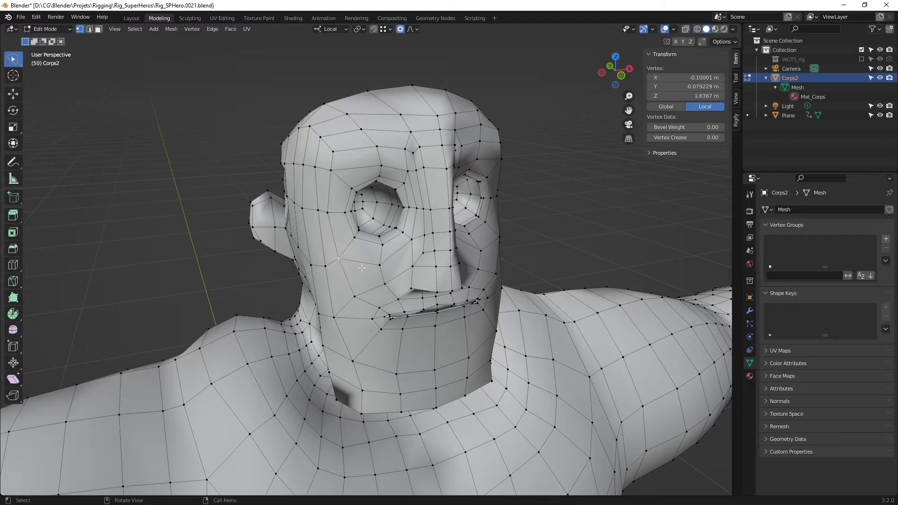
key("g")
key("y")
key("y")
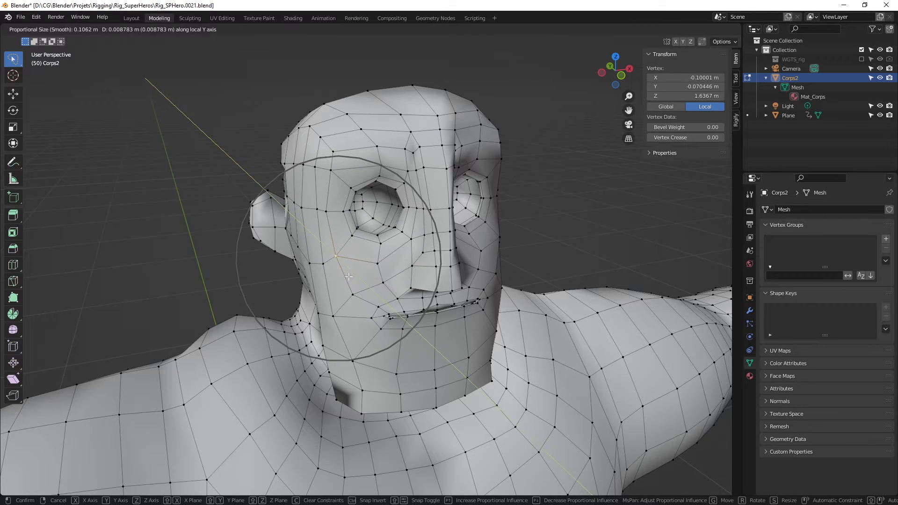
left_click(347, 274)
middle_click_drag(365, 257, 398, 294)
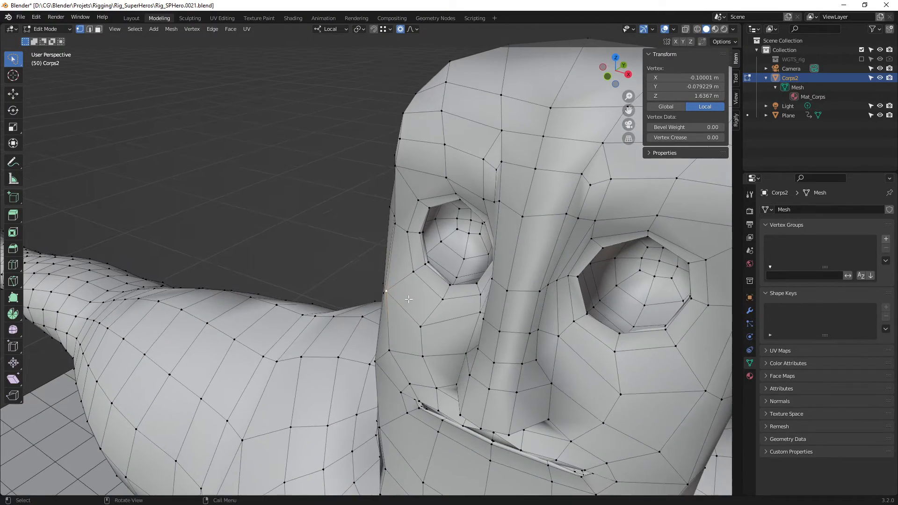
left_click_drag(386, 288, 426, 265)
left_click_drag(408, 232, 431, 274)
key("Escape")
Try to move the vertex directly beneath the eye socket along local Z with proportional editing.
mouse_move(346, 304)
middle_mouse_down()
mouse_move(396, 286)
mouse_move(392, 265)
mouse_move(370, 265)
mouse_move(380, 262)
middle_mouse_up()
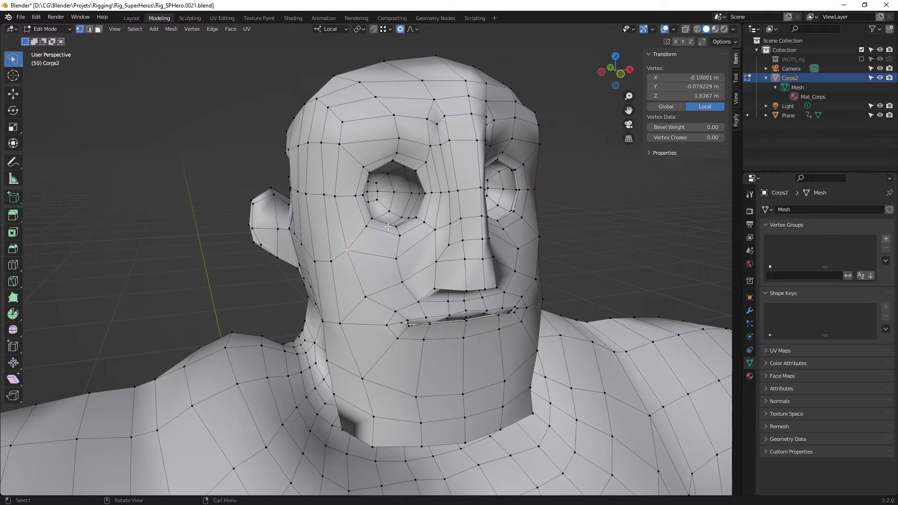
left_click(398, 261)
key("g")
key("z")
key("z")
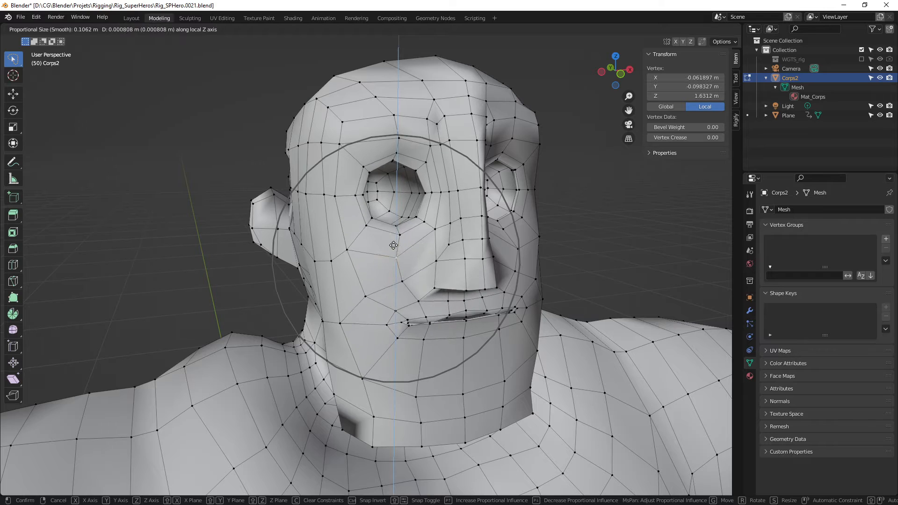
left_click(393, 247)
Try to move a brow vertex above the same eye freely with proportional editing.
left_click(397, 151)
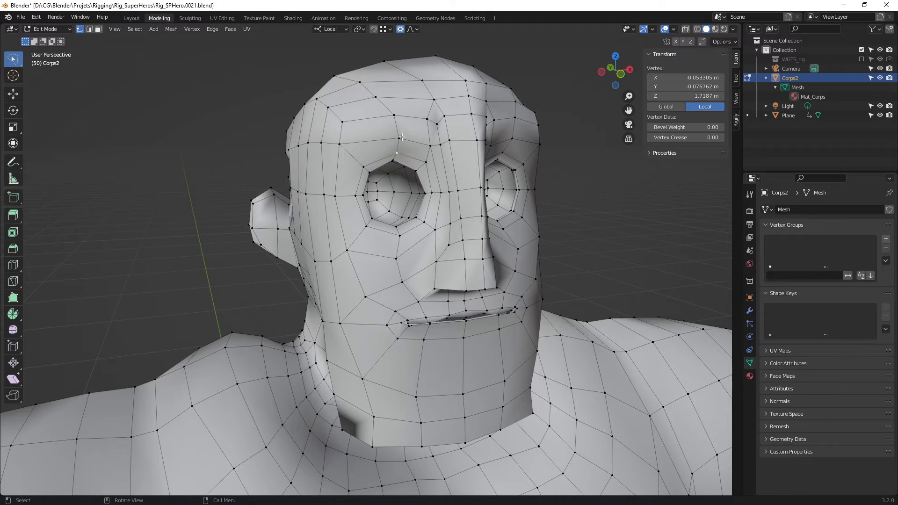
key("g")
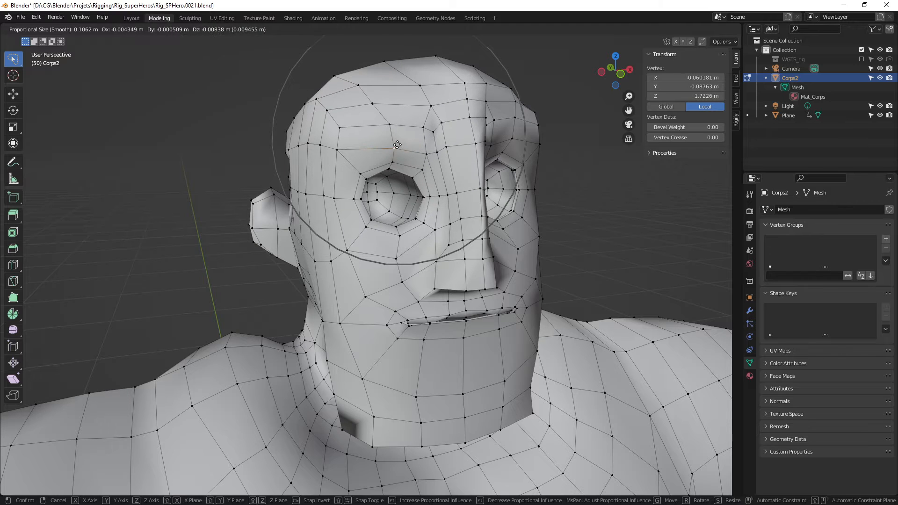
right_click(401, 154)
Select the mouth-corner vertex and try raising it along local Z, shrinking the proportional radius to about 0.06 m.
middle_click_drag(398, 215, 377, 261)
left_click(382, 267)
key("g")
key("x")
key("x")
key("z")
key("z")
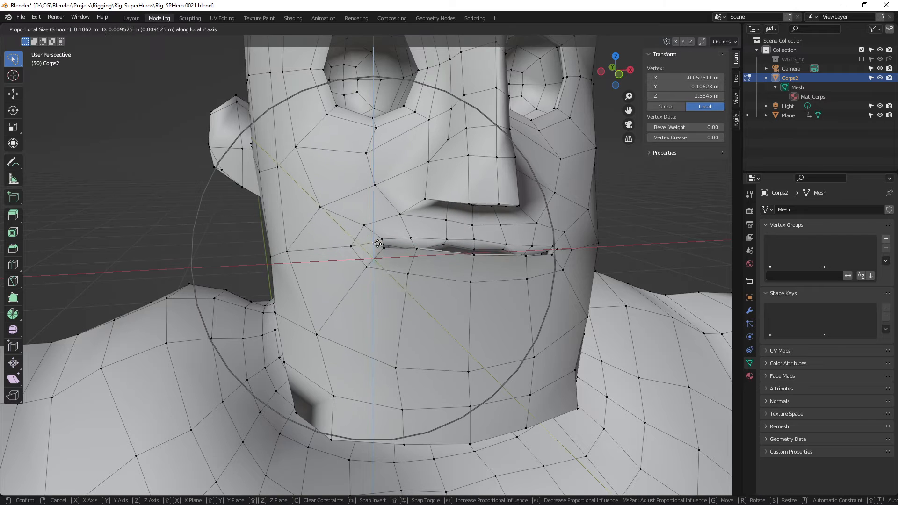
scroll(378, 234, "up", 5)
scroll(379, 233, "up", 3)
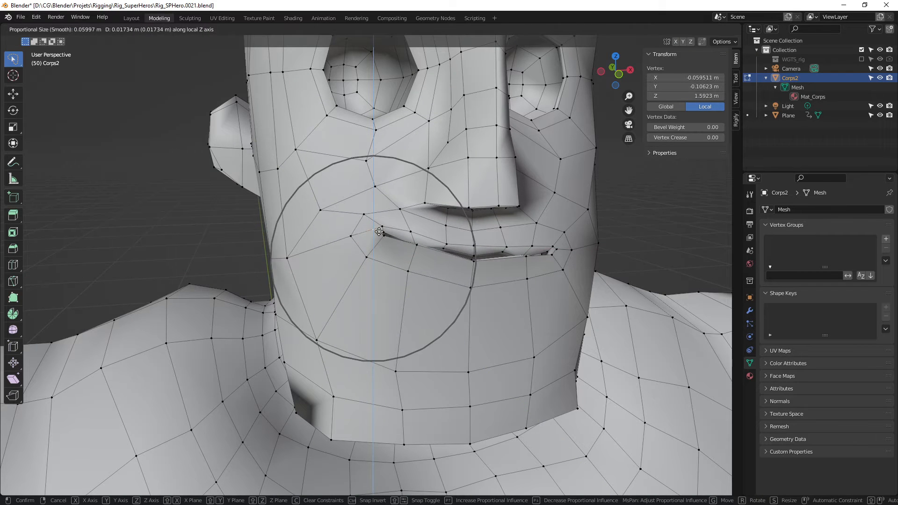
scroll(380, 236, "down", 2)
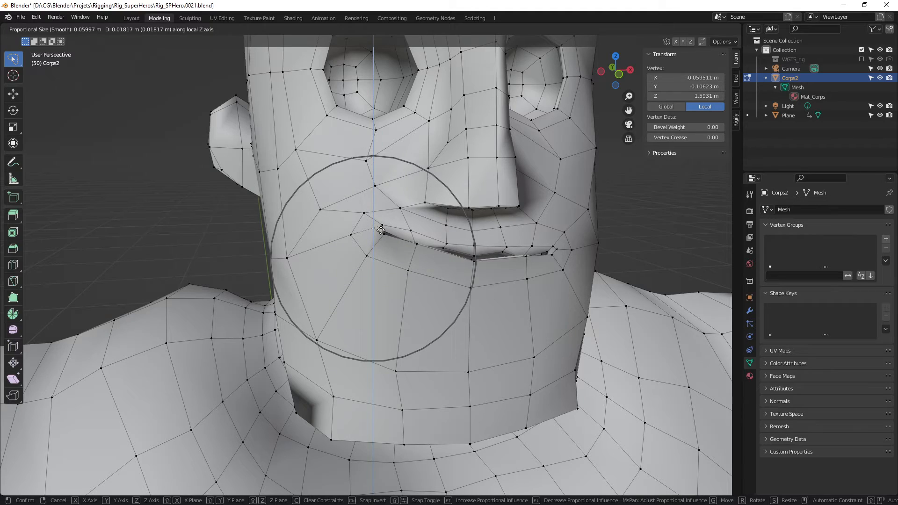
right_click(382, 231)
Turn on X-ray display, try raising the mouth-corner vertex along local Z, and undo the move.
mouse_move(385, 253)
middle_mouse_down()
mouse_move(394, 255)
mouse_move(381, 259)
middle_mouse_up()
key("alt+z")
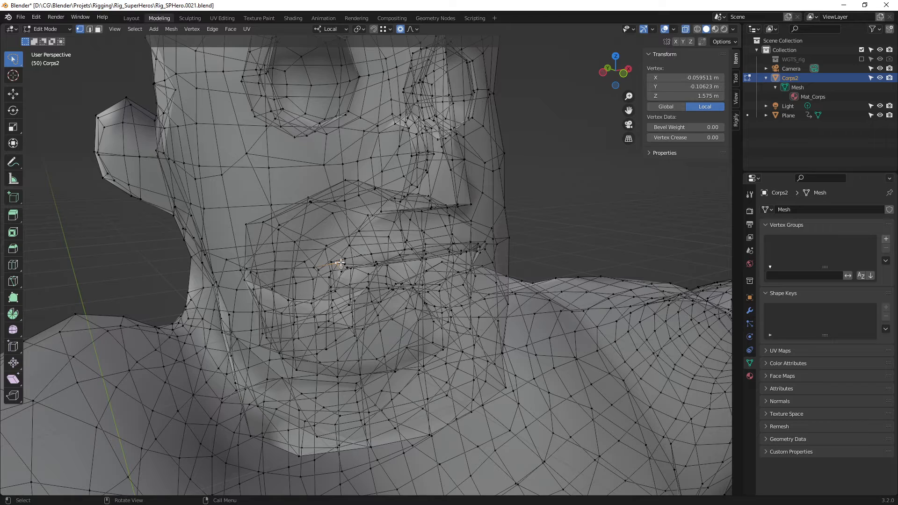
key("g")
key("z")
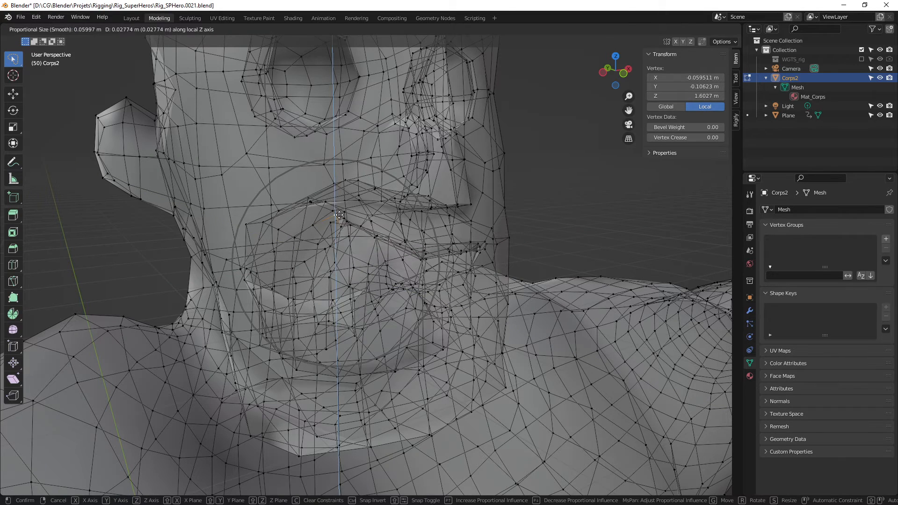
left_click(354, 253)
key("ctrl+z")
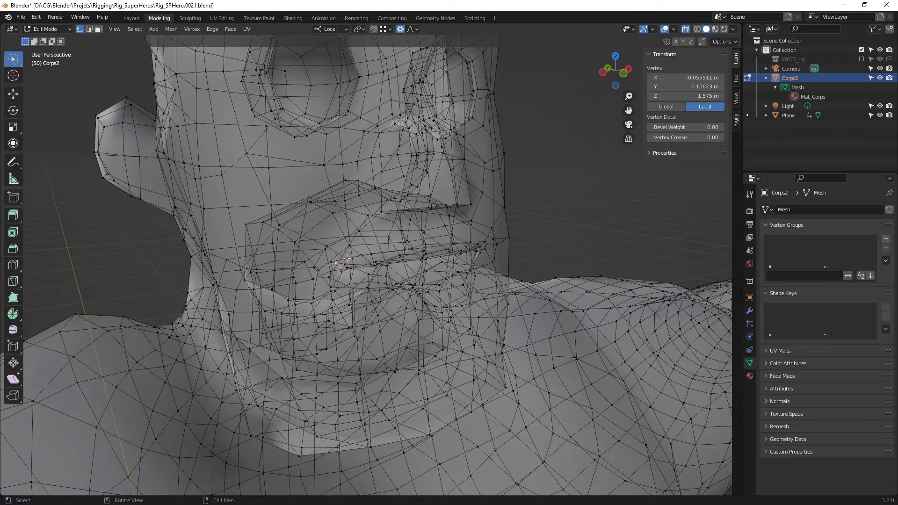
Turn off Connected Only for proportional editing and try raising the mouth-corner vertex along local Z.
mouse_move(346, 249)
middle_mouse_down()
mouse_move(348, 263)
mouse_move(341, 261)
mouse_move(350, 258)
middle_mouse_up()
left_click(415, 30)
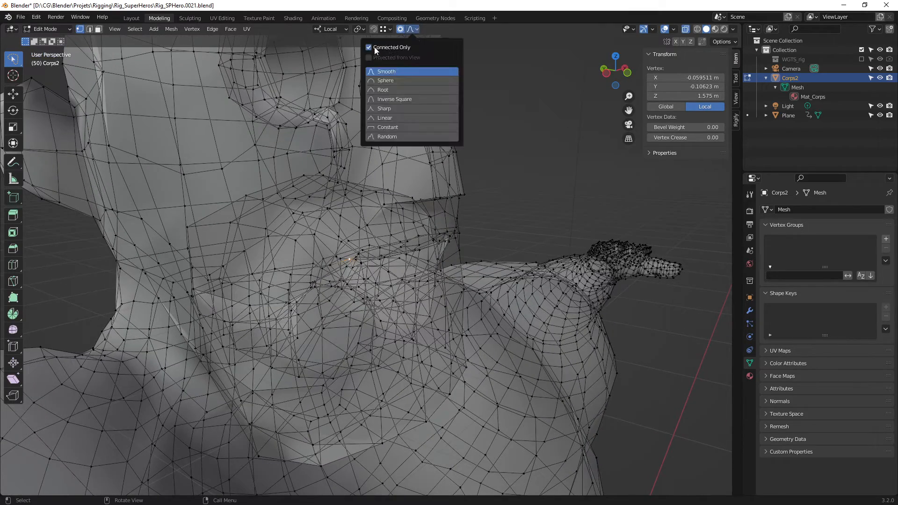
key("g")
key("z")
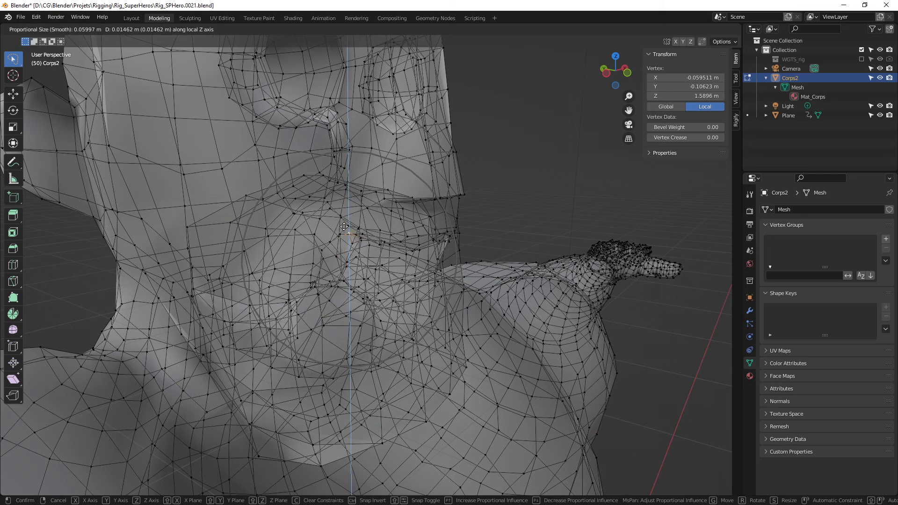
key("Escape")
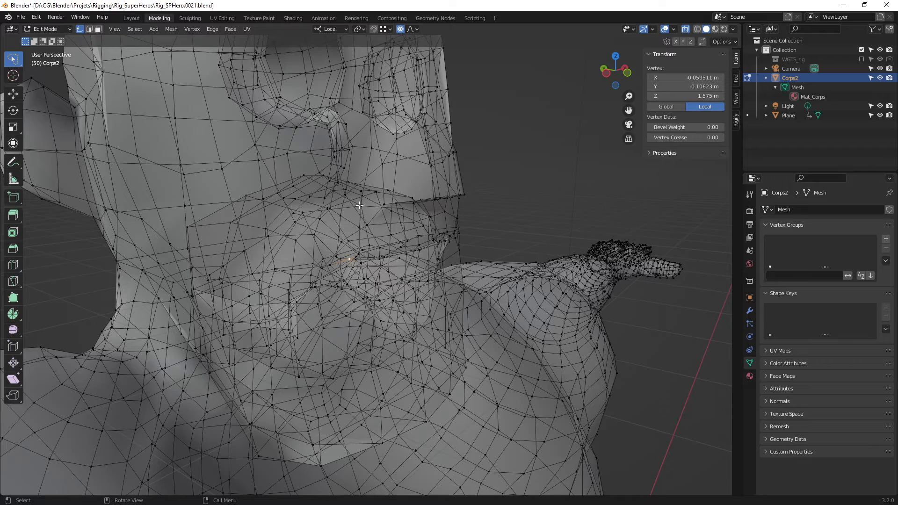
Turn off X-ray display and review the proportional editing options and falloff types.
key("alt+z")
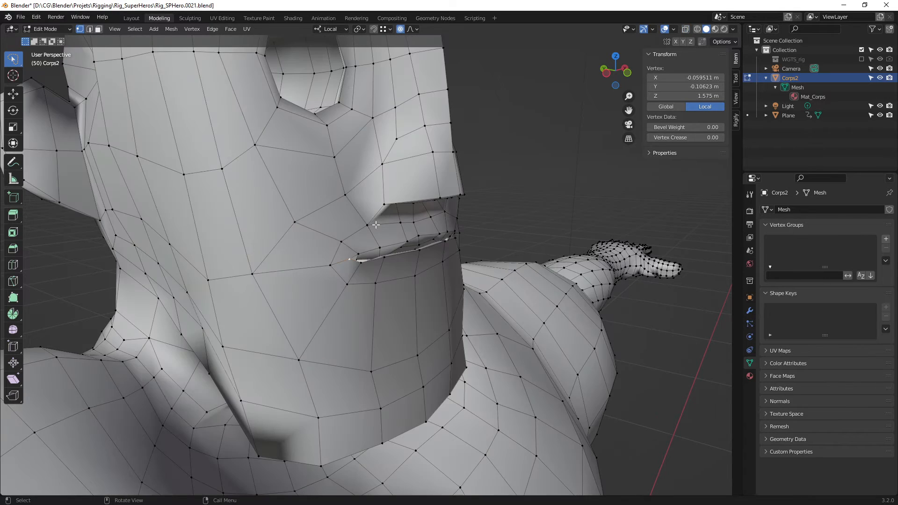
middle_click_drag(376, 225, 378, 271)
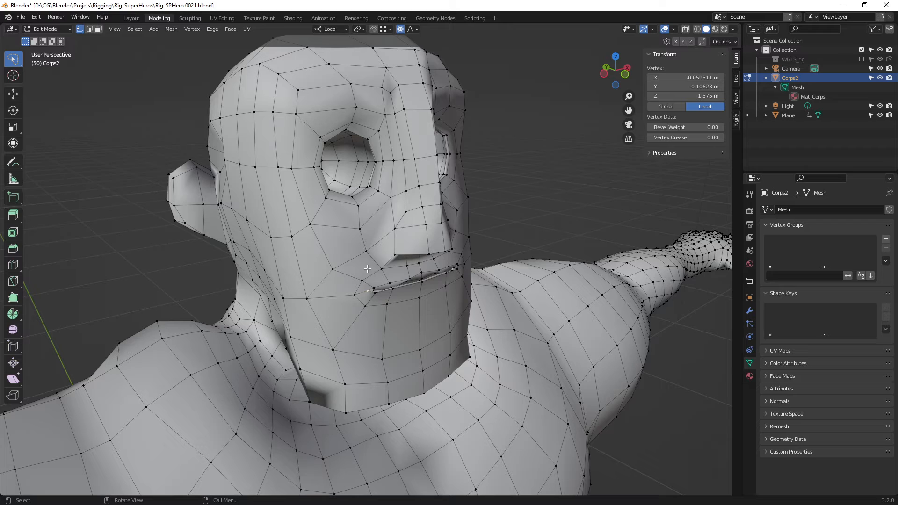
left_click(419, 29)
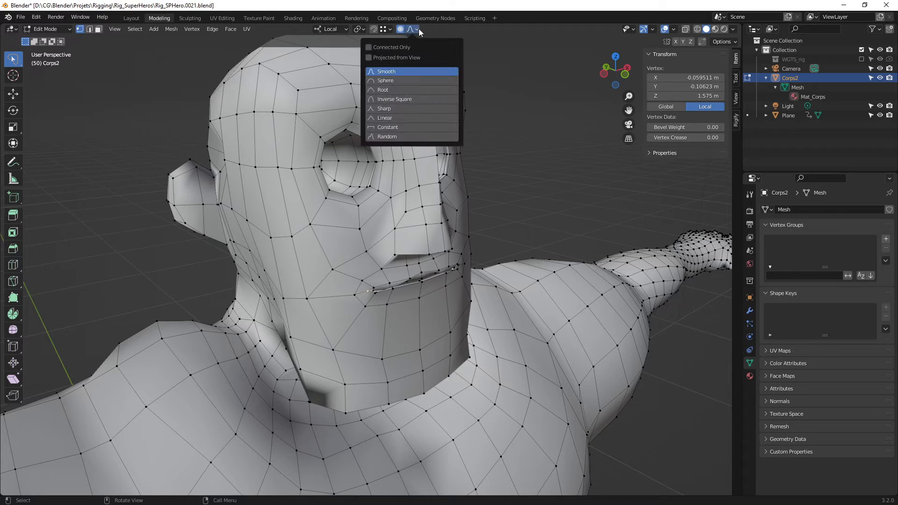
left_click(391, 48)
middle_click_drag(234, 292, 401, 200)
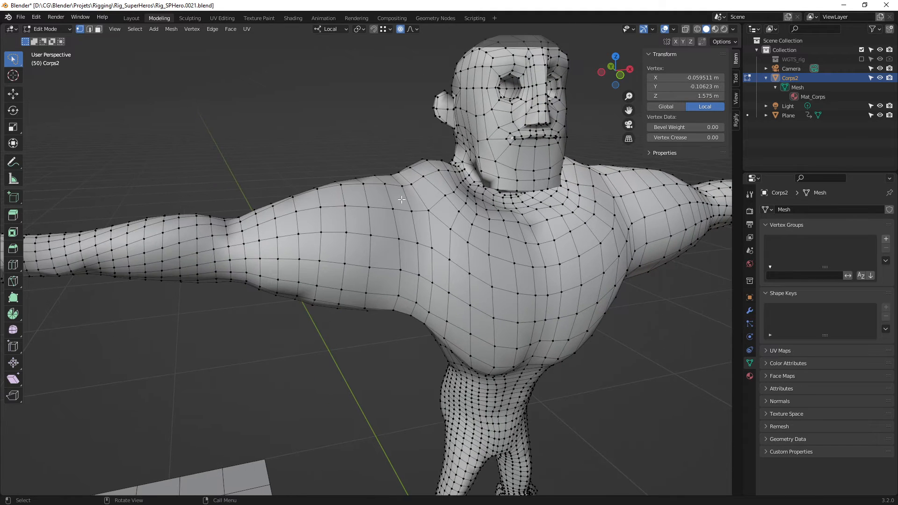
left_click(417, 29)
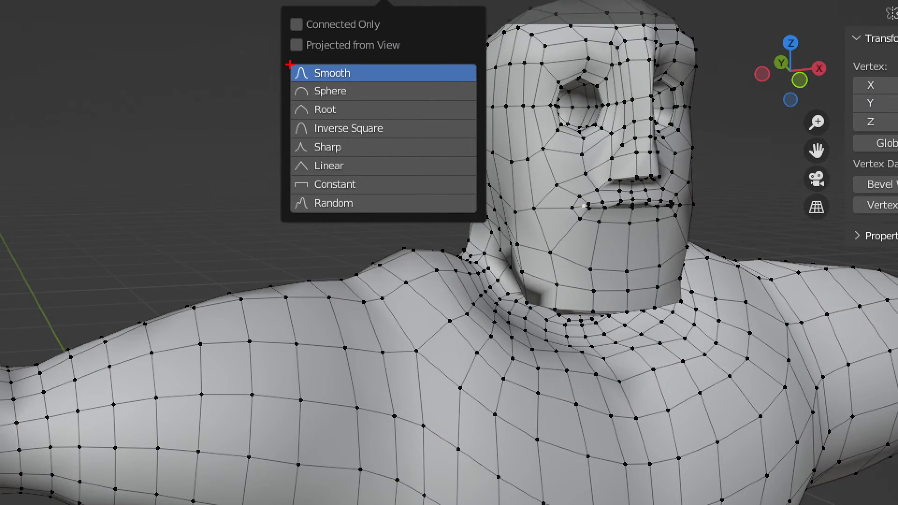
left_click_drag(290, 64, 486, 226)
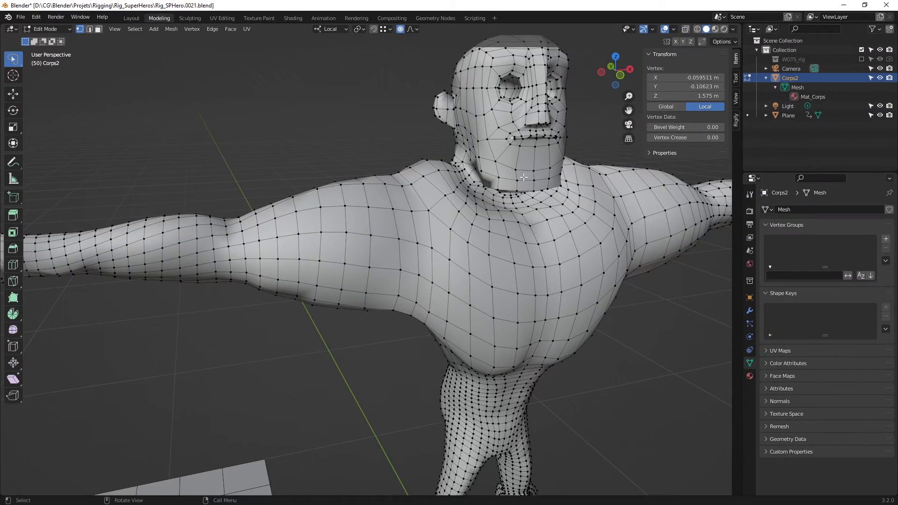
Switch from editing the body to editing the Plane's mesh and select a vertex near the grid's centre.
middle_click_drag(524, 177, 374, 201)
scroll(374, 201, "down", 4)
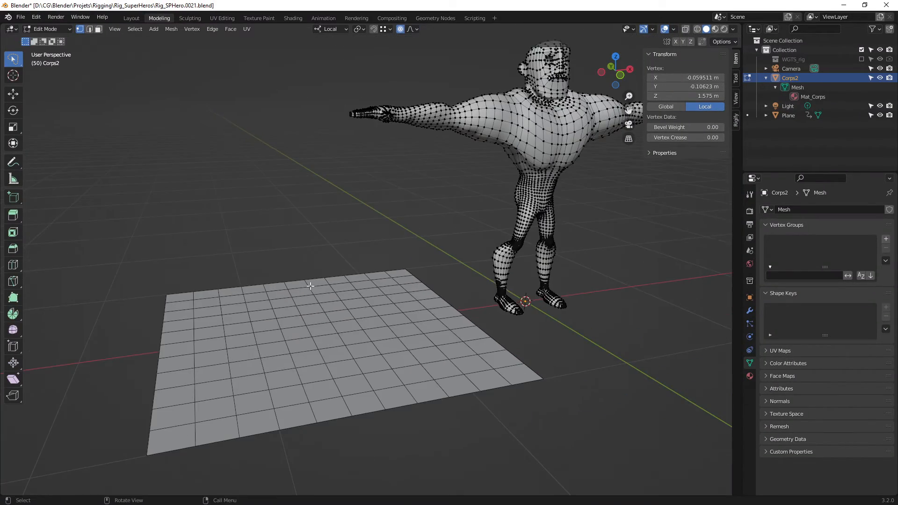
key("Tab")
left_click(327, 329)
key("Tab")
scroll(344, 284, "up", 5)
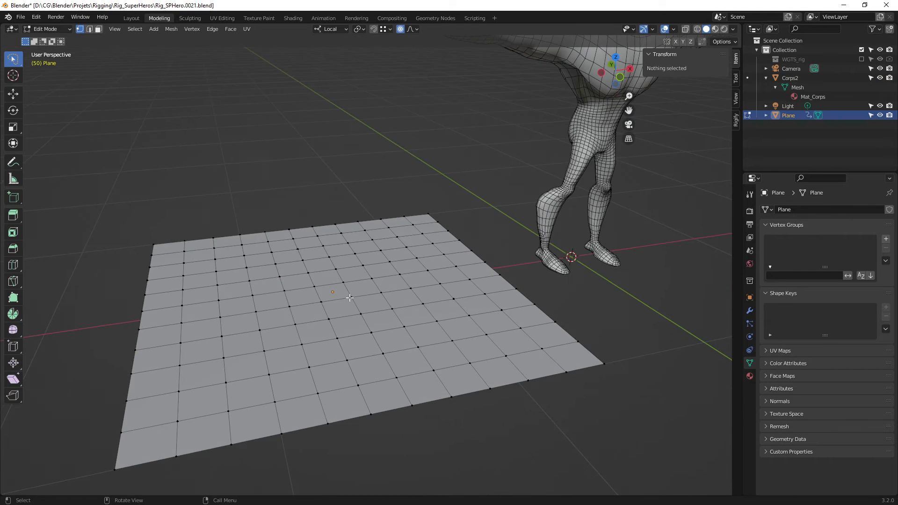
left_click(350, 298)
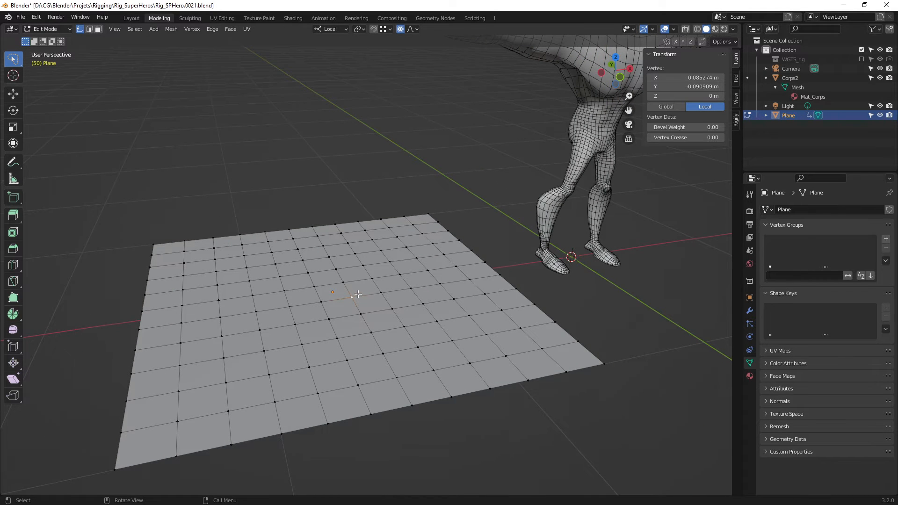
scroll(355, 297, "up", 3)
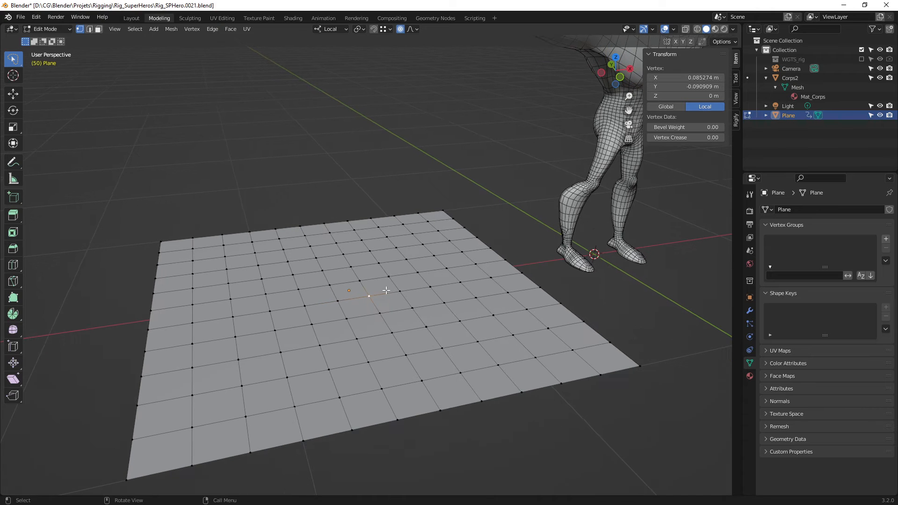
Raise the vertex near the plane's centre along local Z with Smooth falloff, enlarging the influence radius to about 0.79 m.
key("g")
key("z")
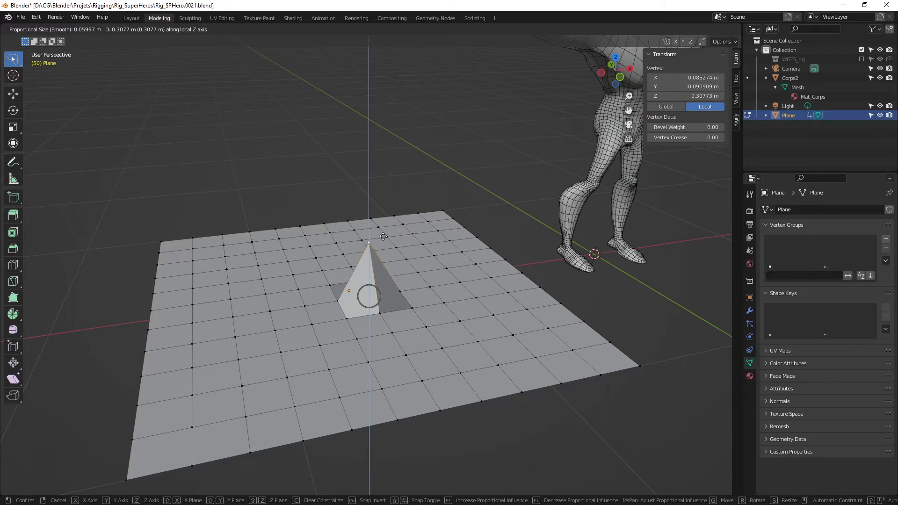
scroll(383, 236, "down", 10)
scroll(383, 236, "down", 13)
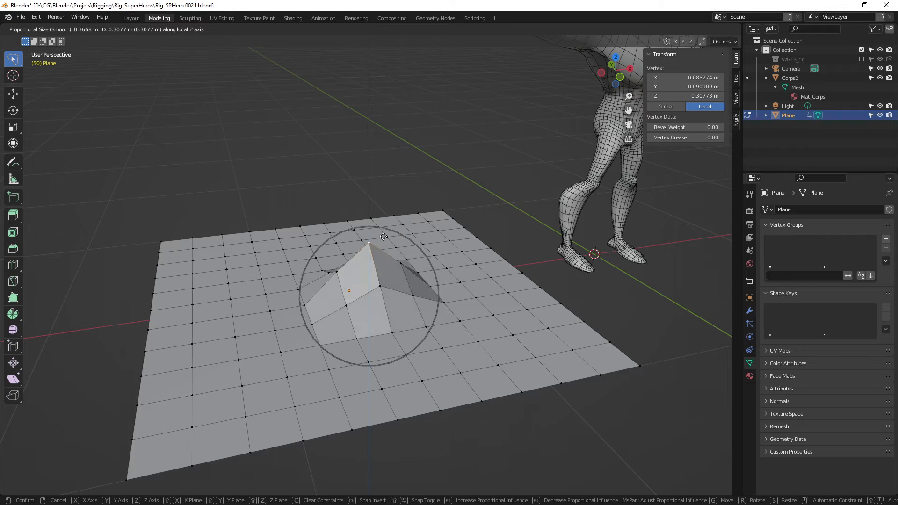
scroll(383, 236, "down", 4)
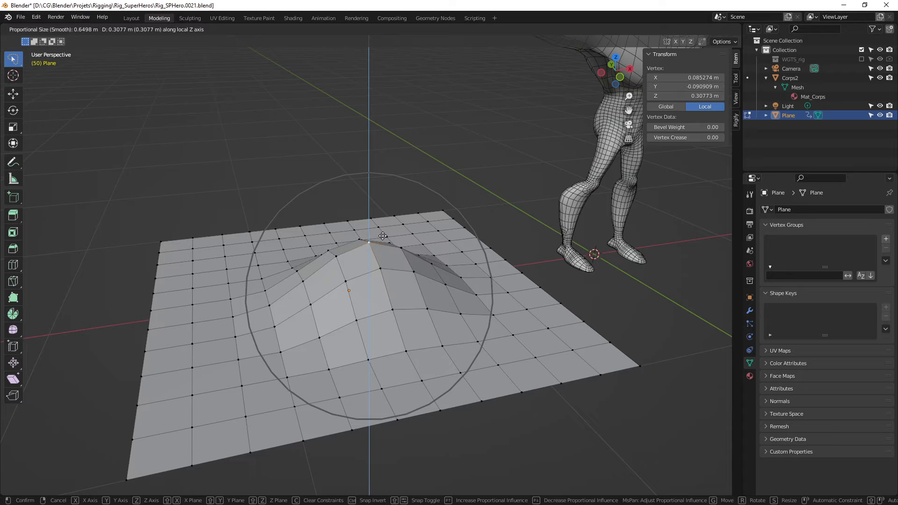
left_click(379, 165)
Compare the raised bump with the Smooth falloff curve in the proportional editing options, and undo the vertex move.
mouse_move(406, 224)
middle_mouse_down()
mouse_move(392, 183)
mouse_move(401, 212)
middle_mouse_up()
left_click(414, 31)
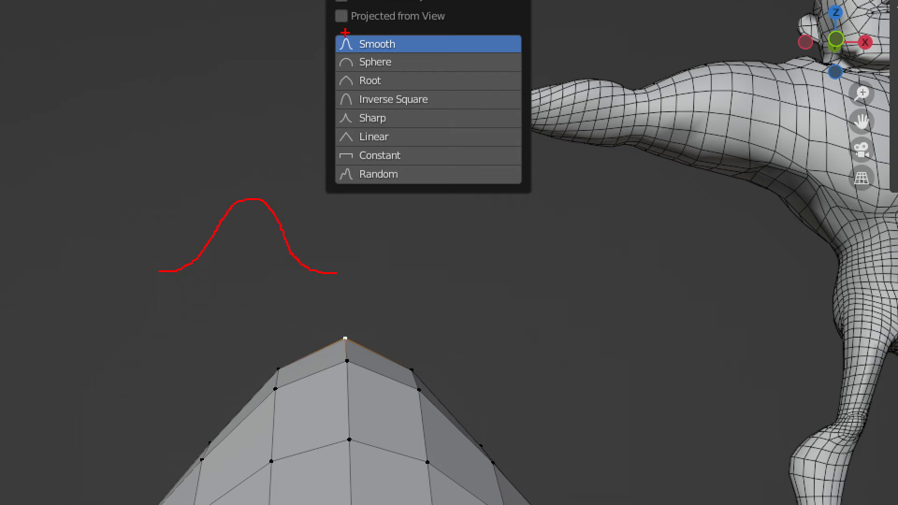
key("Escape")
middle_click_drag(379, 287, 398, 244)
key("ctrl+z")
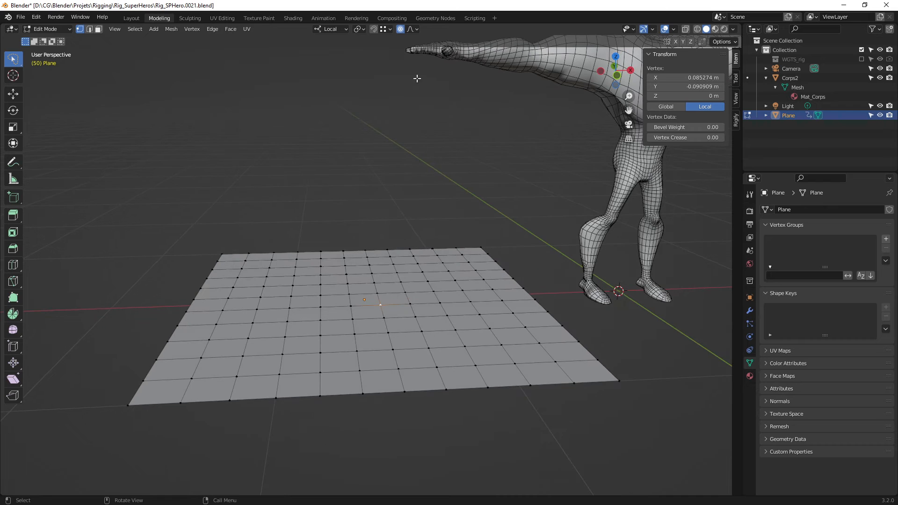
Set the proportional editing falloff to Sharp and raise the plane's near-centre vertex about 0.81 m along local Z.
left_click(414, 29)
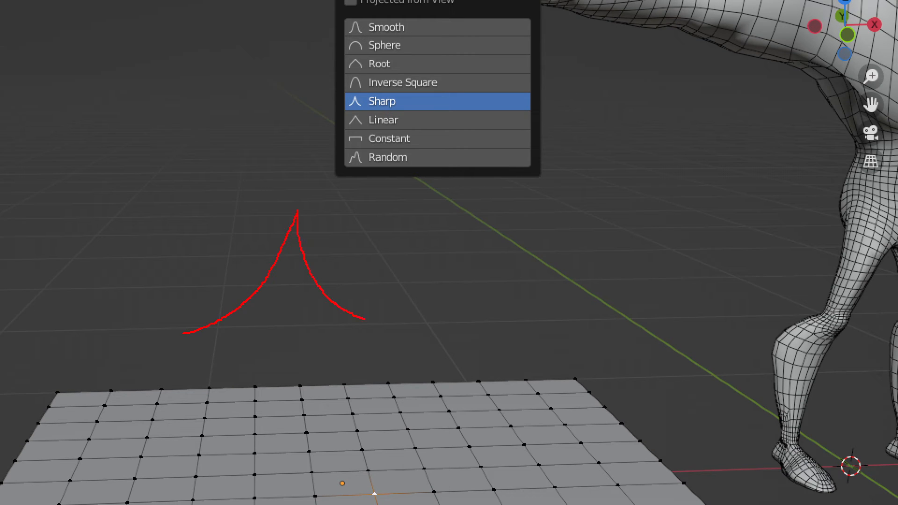
key("Escape")
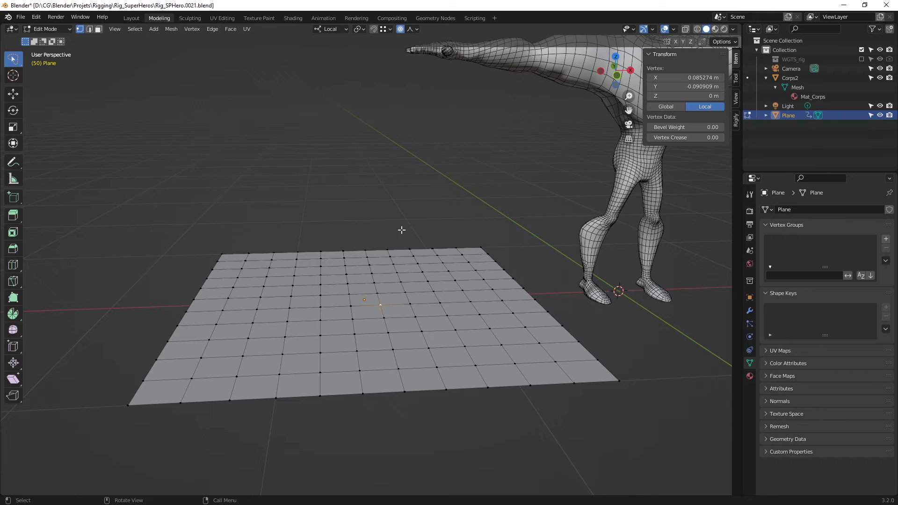
middle_click_drag(401, 230, 408, 252)
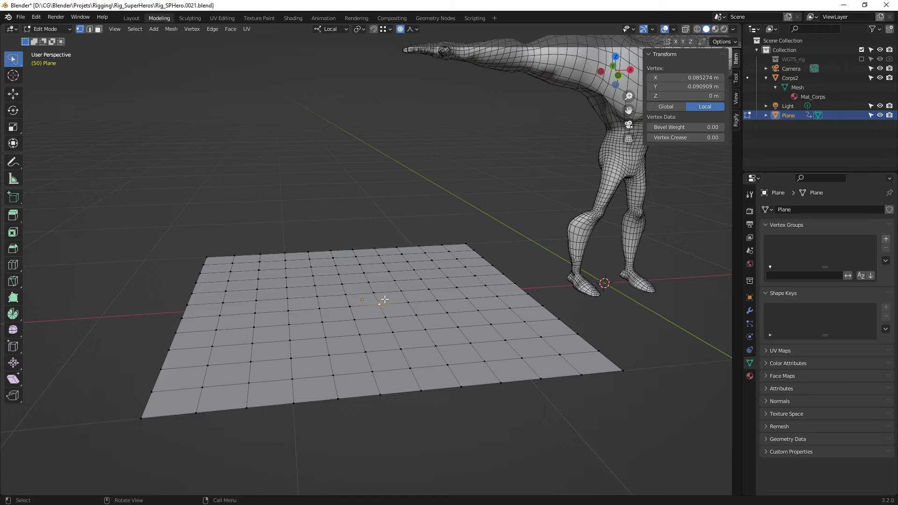
key("g")
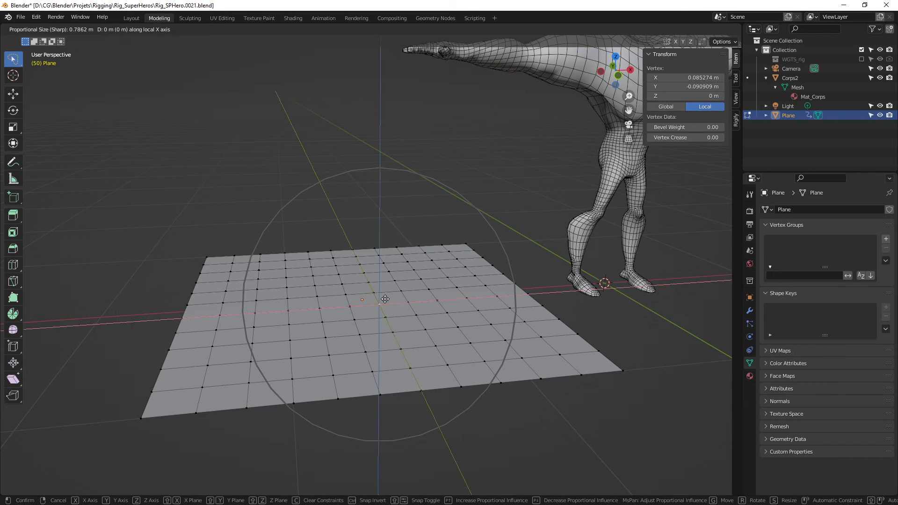
key("z")
key("z")
left_click(390, 156)
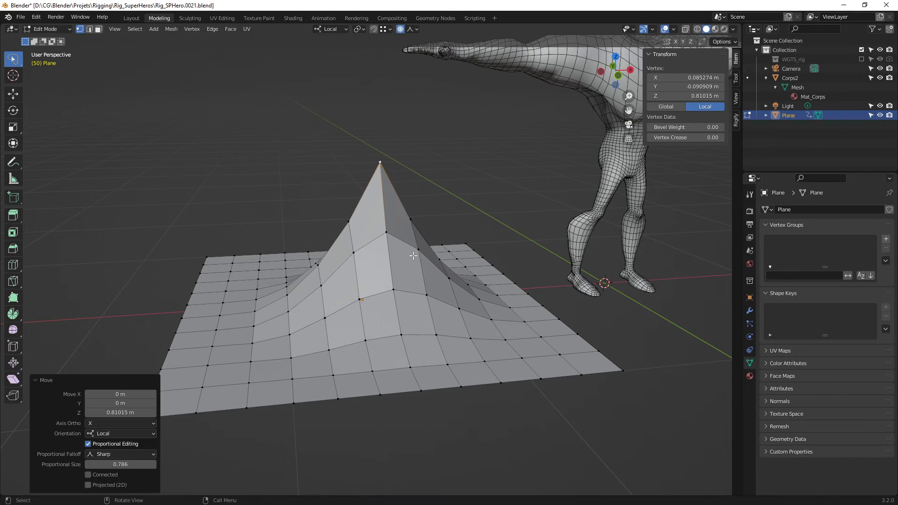
middle_click_drag(391, 156, 425, 260)
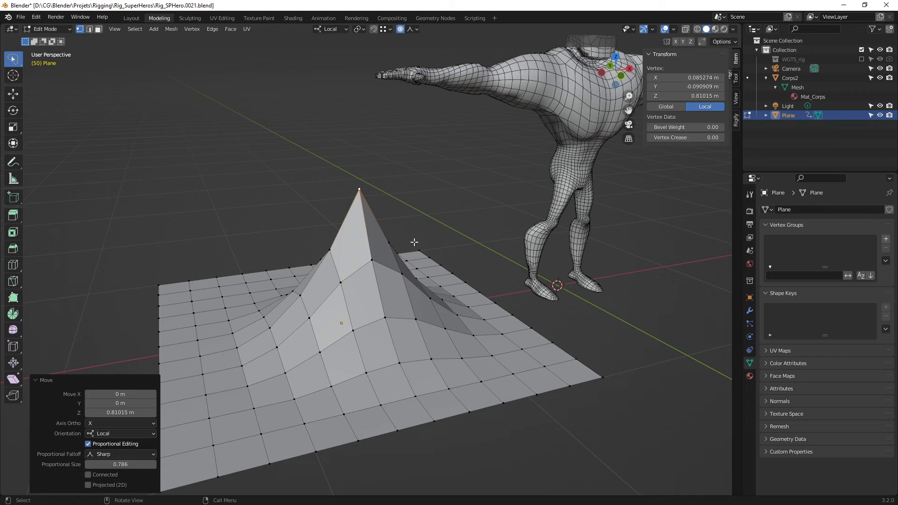
Review the Connected Only and falloff options for the sharp peak, and undo the move to flatten the plane.
left_click(416, 29)
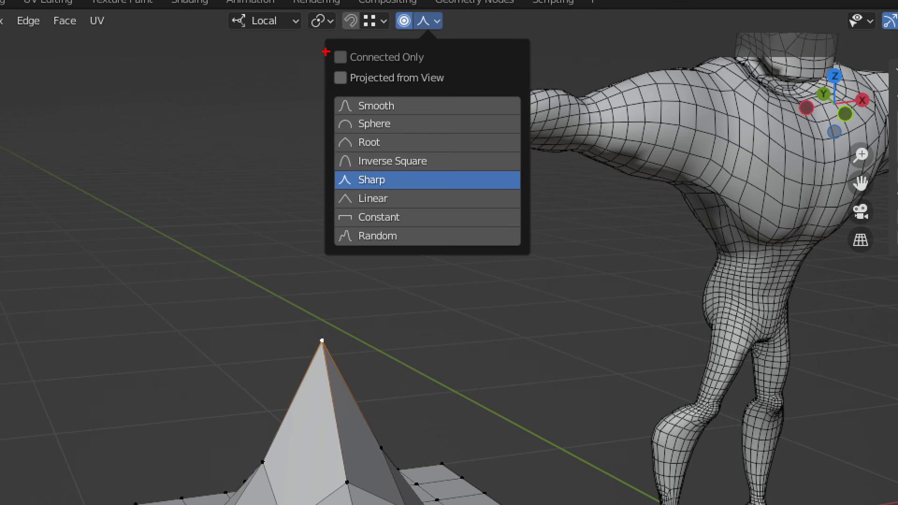
left_click_drag(327, 46, 400, 61)
key("Escape")
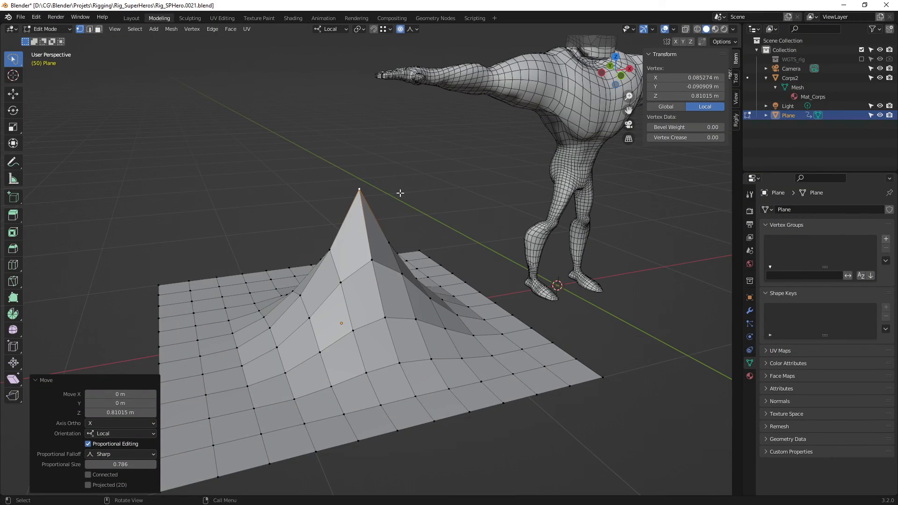
mouse_move(399, 195)
middle_mouse_down()
mouse_move(290, 200)
mouse_move(373, 208)
mouse_move(421, 197)
mouse_move(409, 194)
mouse_move(404, 223)
mouse_move(421, 209)
mouse_move(412, 203)
mouse_move(367, 227)
mouse_move(401, 212)
middle_mouse_up()
key("ctrl+z")
scroll(448, 182, "down", 3)
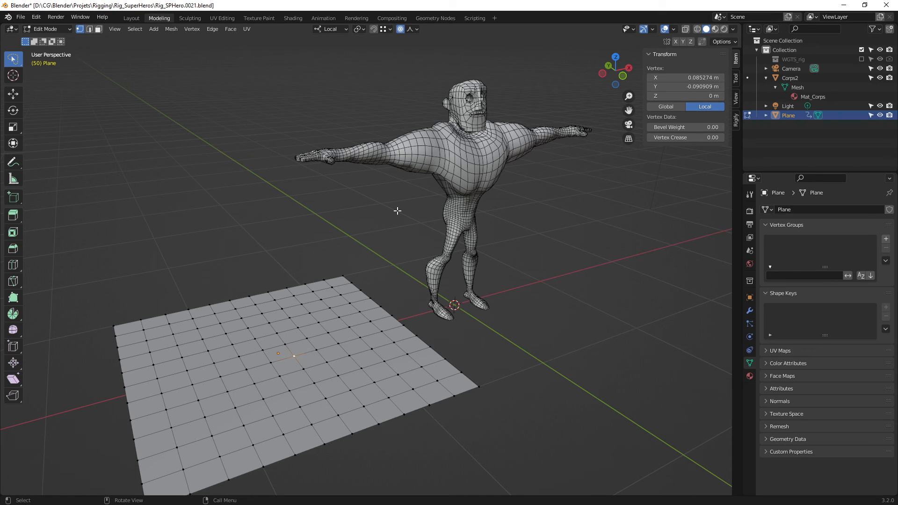
middle_click_drag(398, 211, 367, 238)
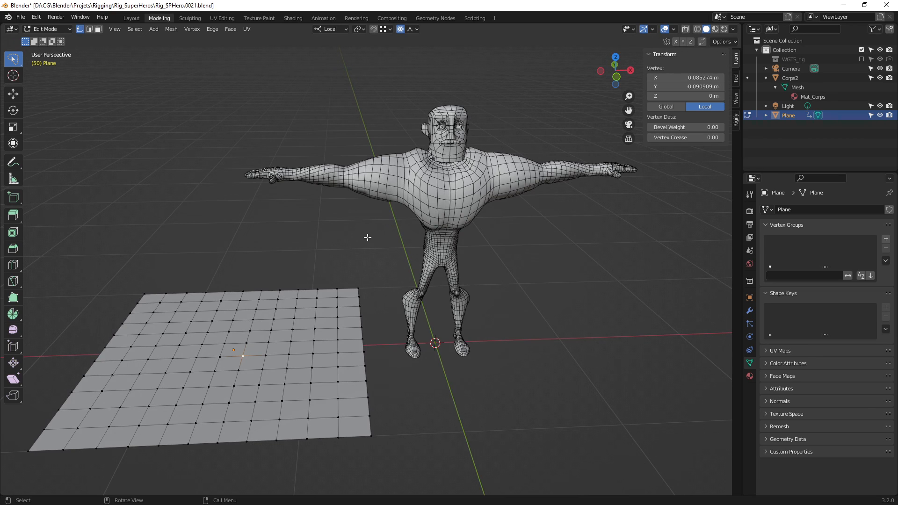